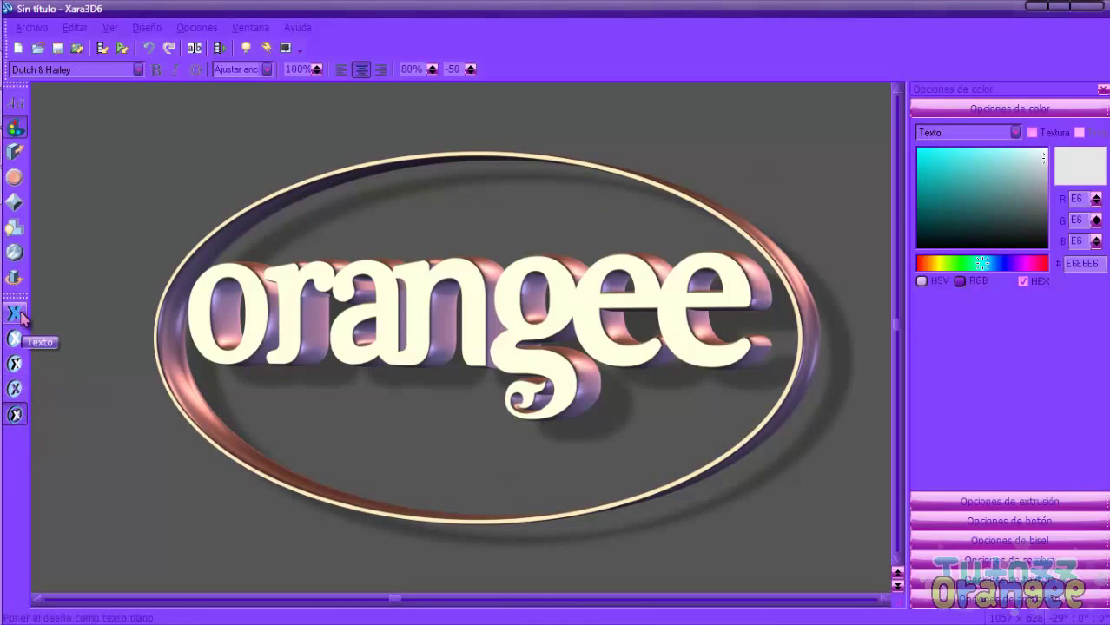
# Try the design as button, raised board, cut-out board and bordered text, return it to plain text, and nudge its shadow.
pyautogui.click(15, 313)
pyautogui.click(16, 340)
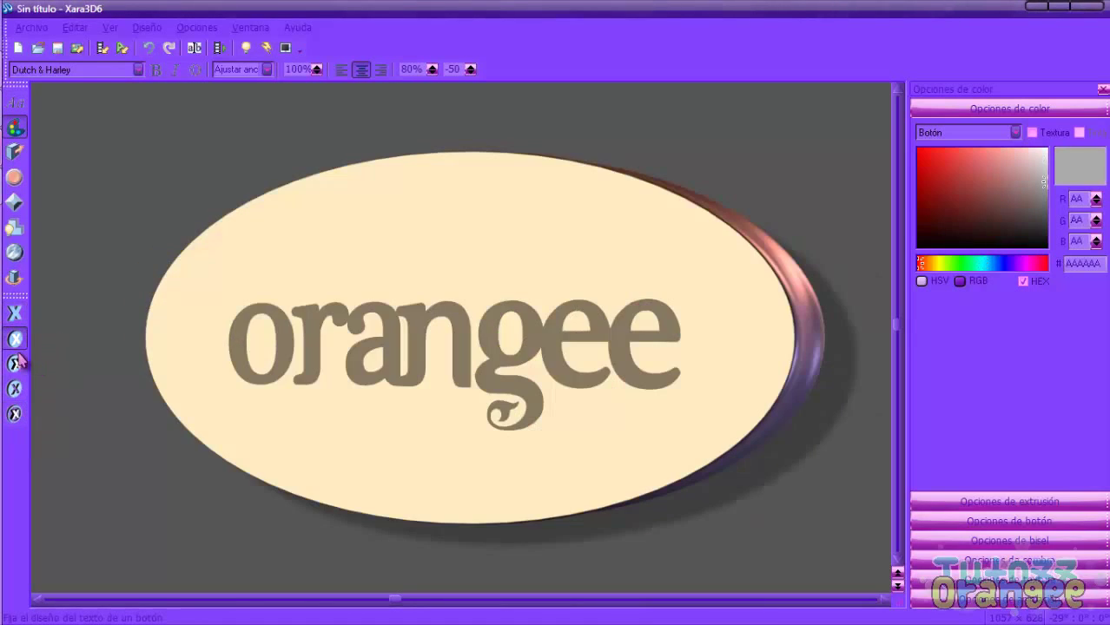
pyautogui.click(15, 365)
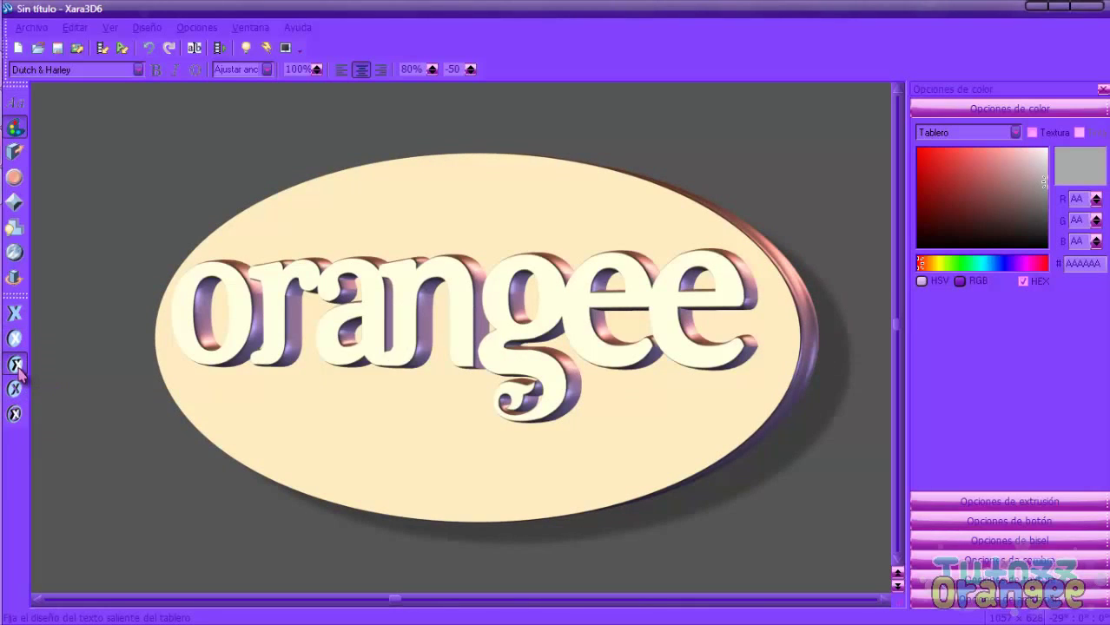
pyautogui.click(14, 389)
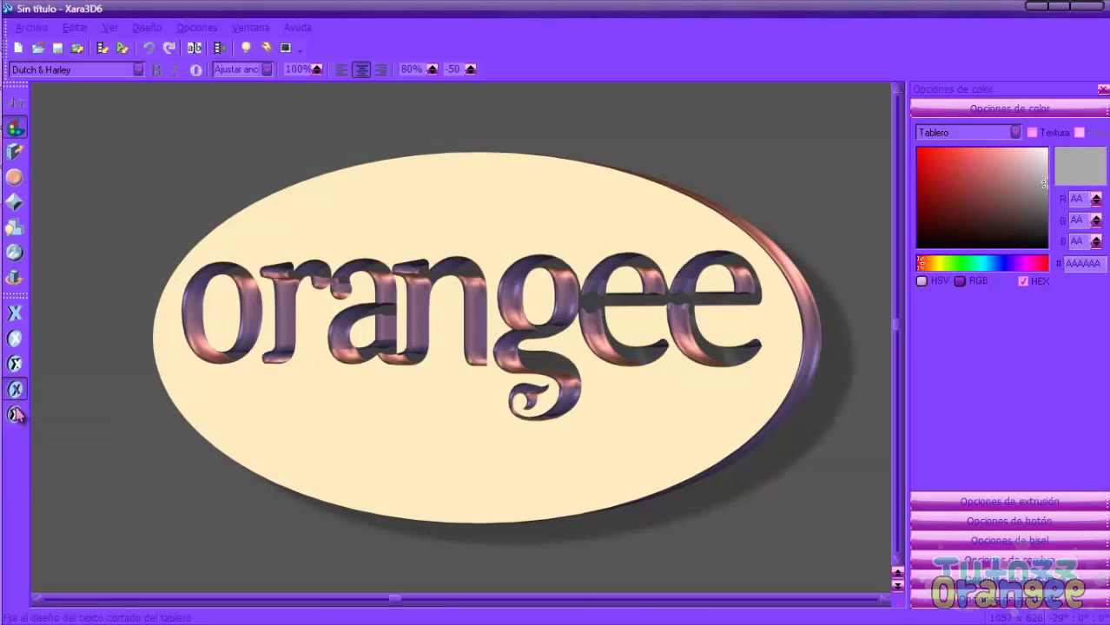
pyautogui.click(14, 415)
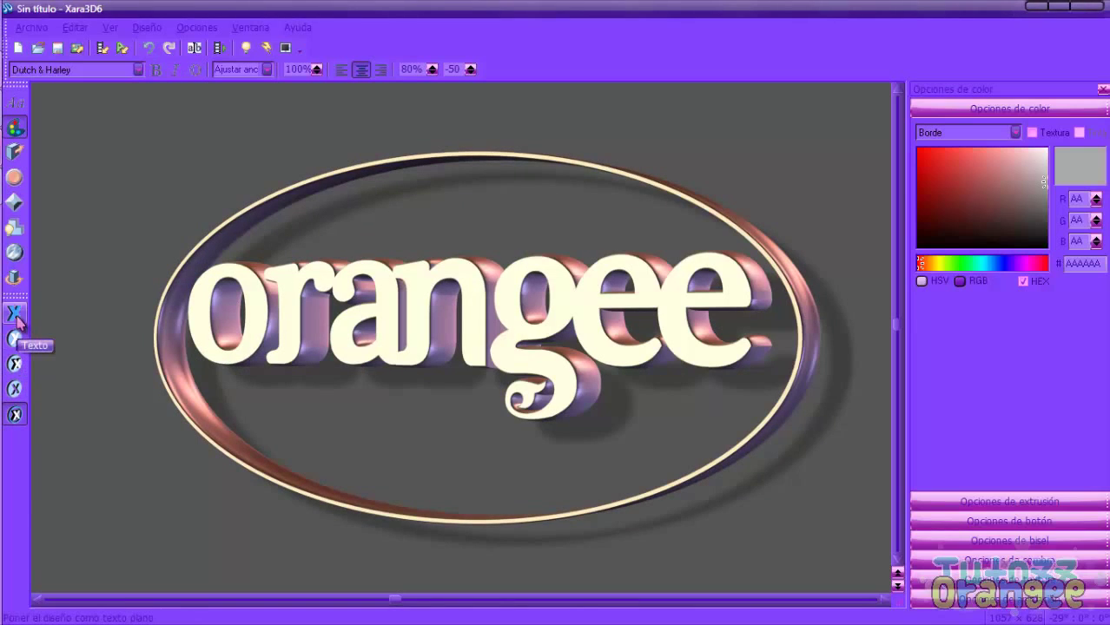
pyautogui.click(16, 315)
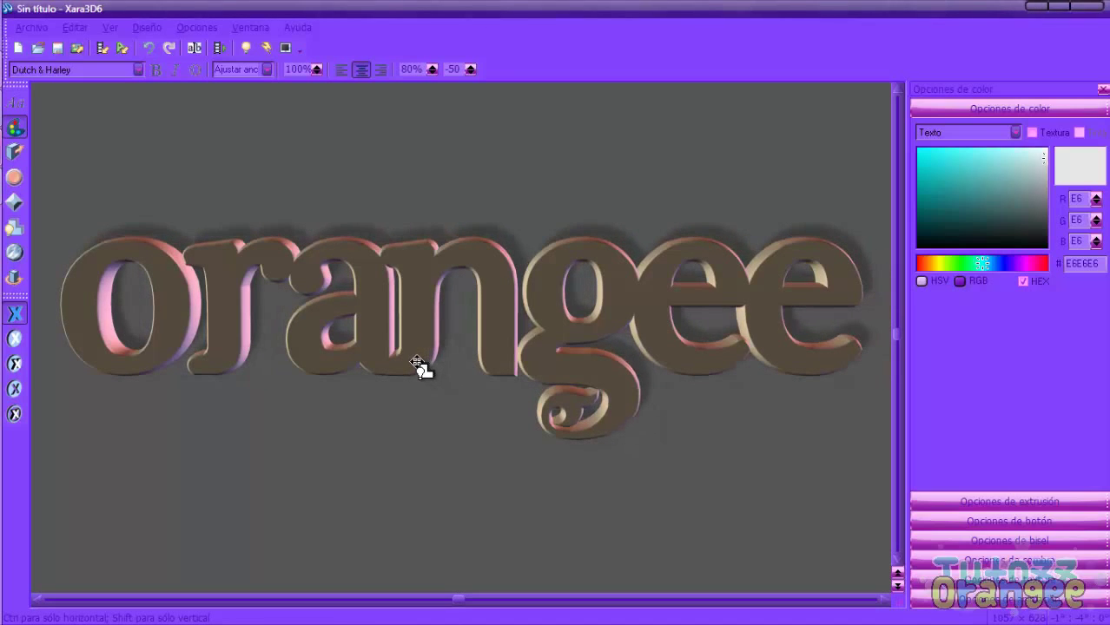
pyautogui.moveTo(426, 358)
pyautogui.mouseDown()
pyautogui.moveTo(426, 289)
pyautogui.moveTo(491, 303)
pyautogui.moveTo(488, 325)
pyautogui.moveTo(430, 409)
pyautogui.moveTo(406, 463)
pyautogui.moveTo(407, 500)
pyautogui.moveTo(398, 426)
pyautogui.moveTo(357, 392)
pyautogui.moveTo(386, 340)
pyautogui.moveTo(412, 339)
pyautogui.moveTo(416, 371)
pyautogui.moveTo(413, 360)
pyautogui.mouseUp()
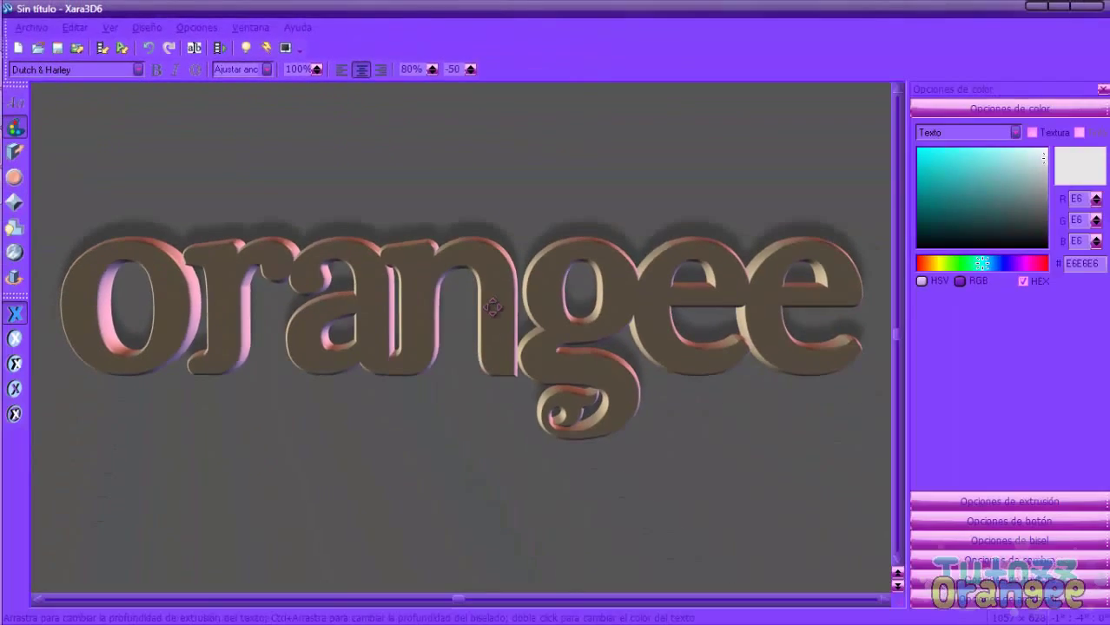
# Try bevel shapes Ninguno, 30°, 45°, 60°, Redondeado, Cuadrado and both Fantasia en corte variants on the text, finishing with Curvado.
pyautogui.rightClick(492, 308)
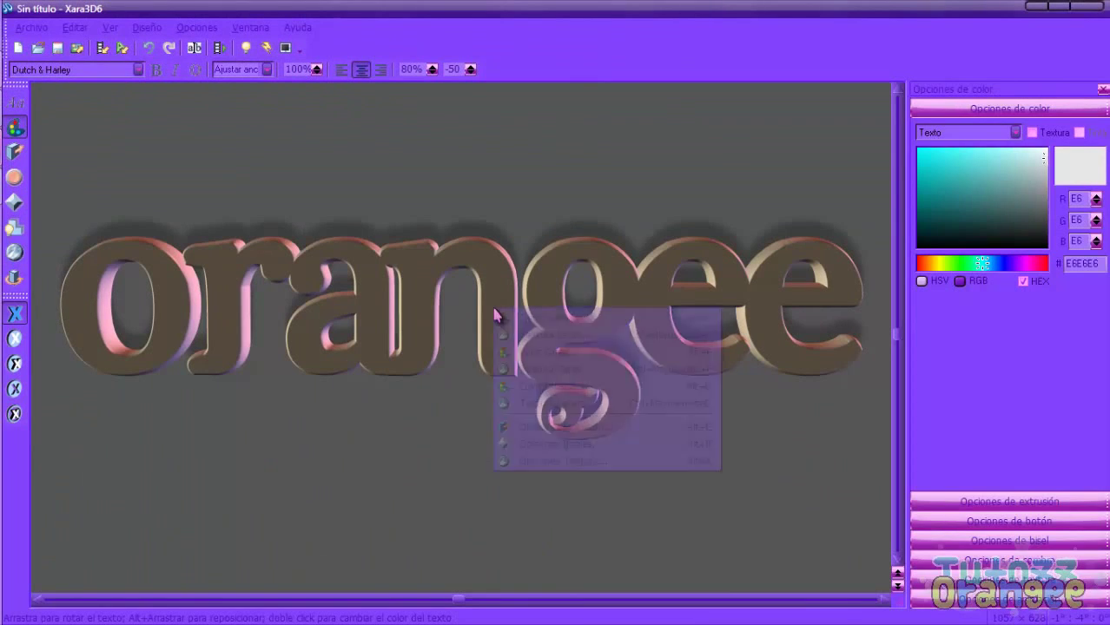
pyautogui.click(525, 442)
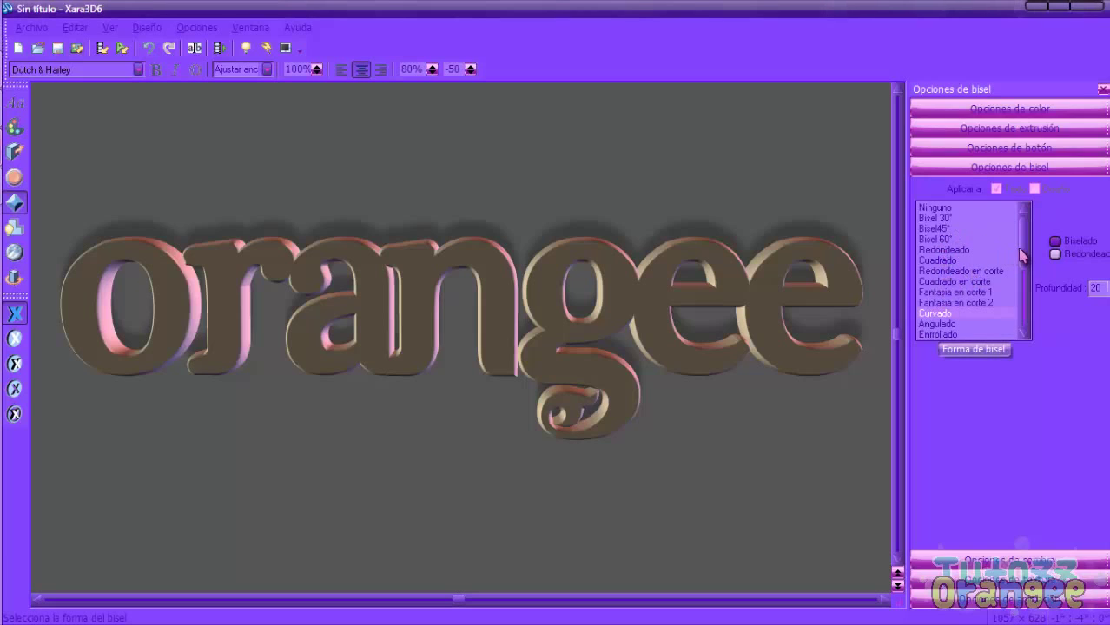
pyautogui.click(936, 209)
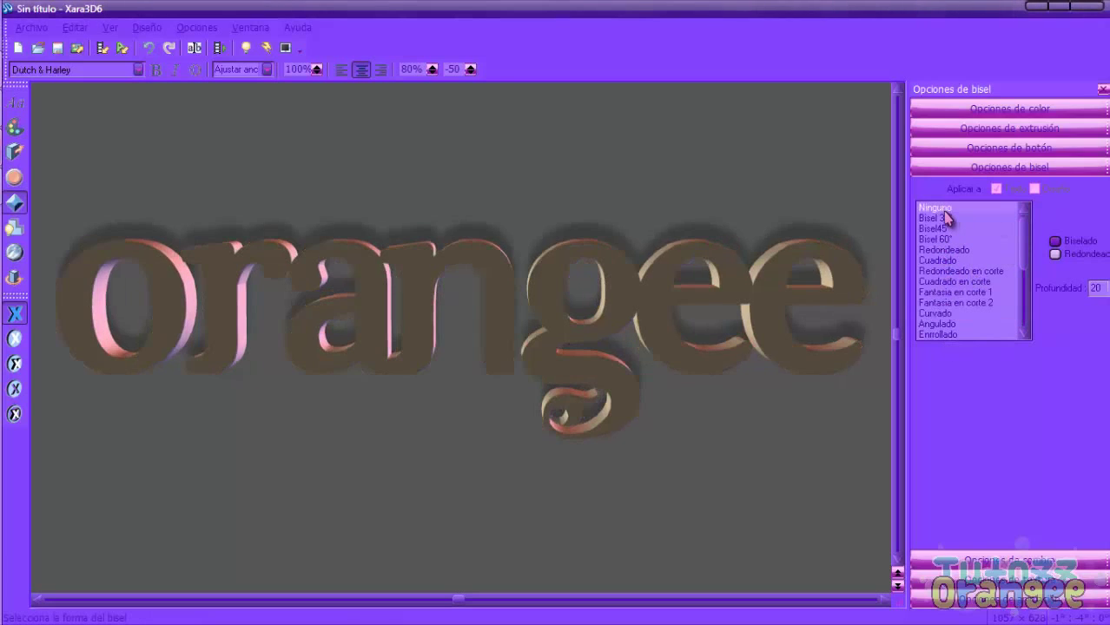
pyautogui.click(945, 219)
pyautogui.click(936, 229)
pyautogui.click(938, 240)
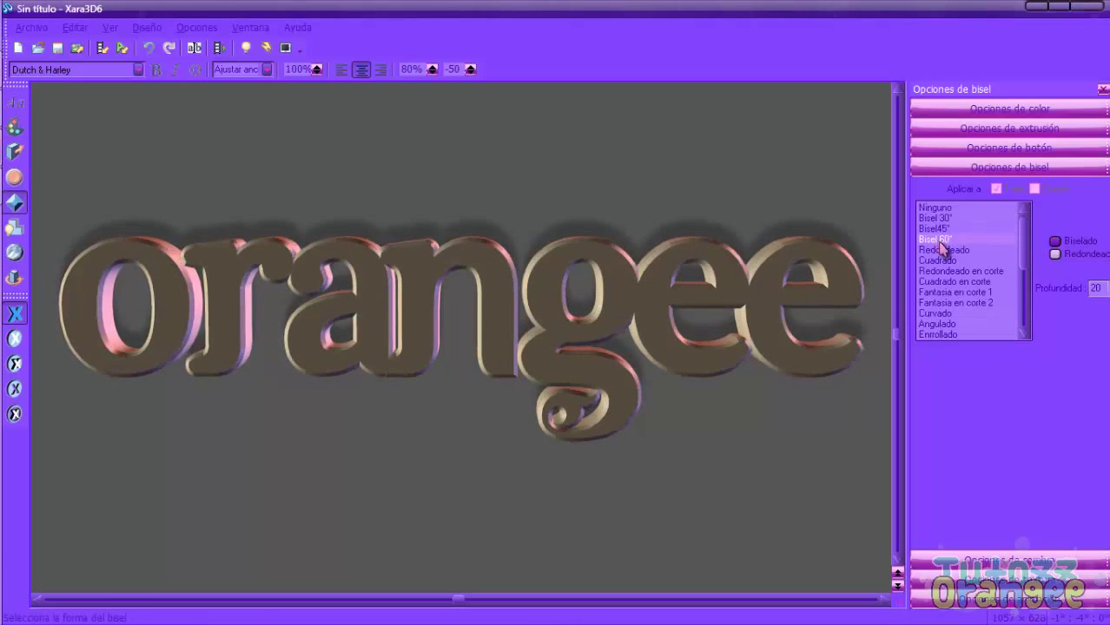
pyautogui.click(946, 252)
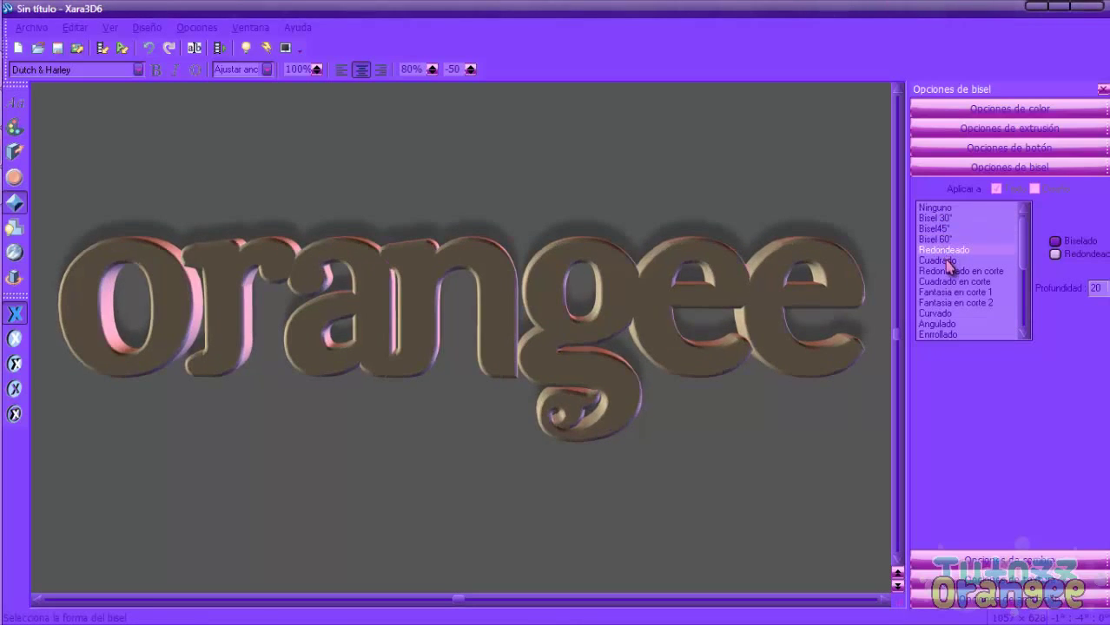
pyautogui.click(944, 262)
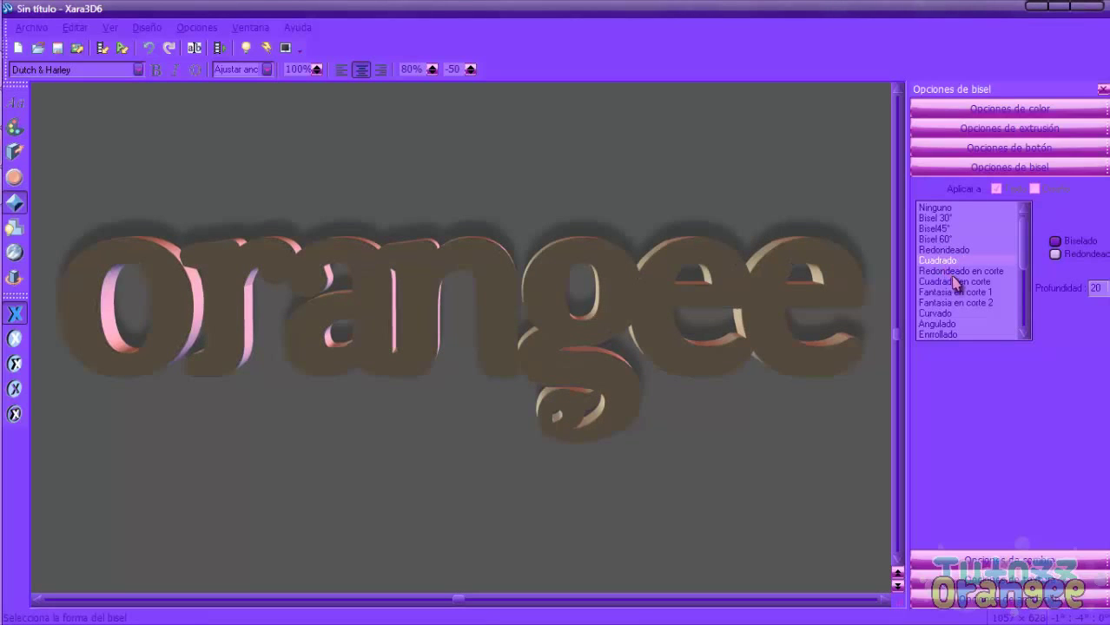
pyautogui.click(956, 293)
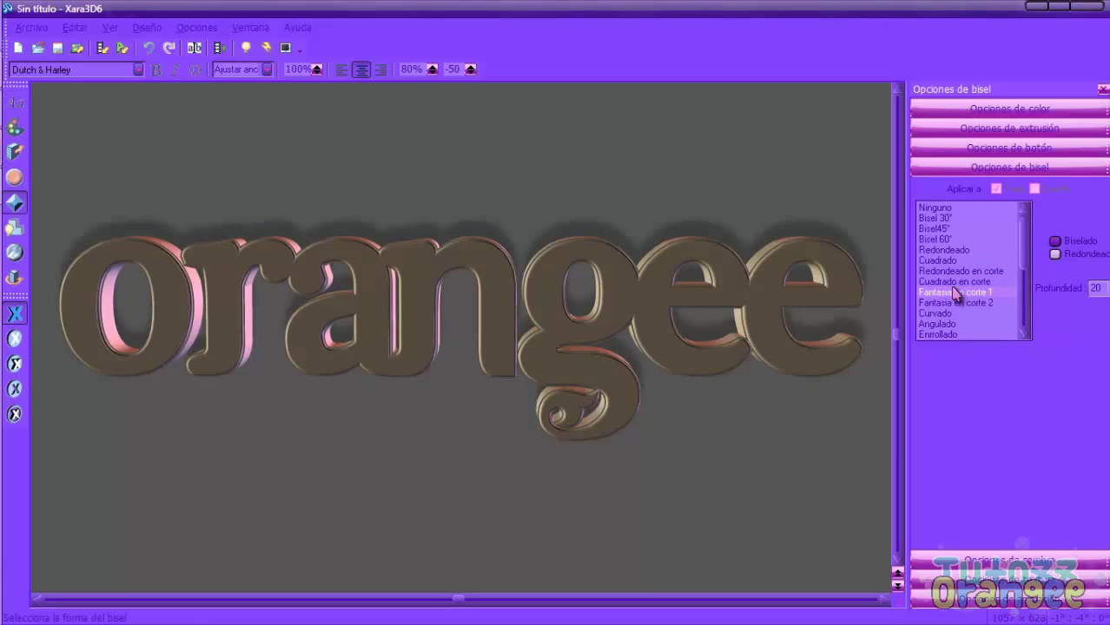
pyautogui.click(953, 303)
pyautogui.click(945, 315)
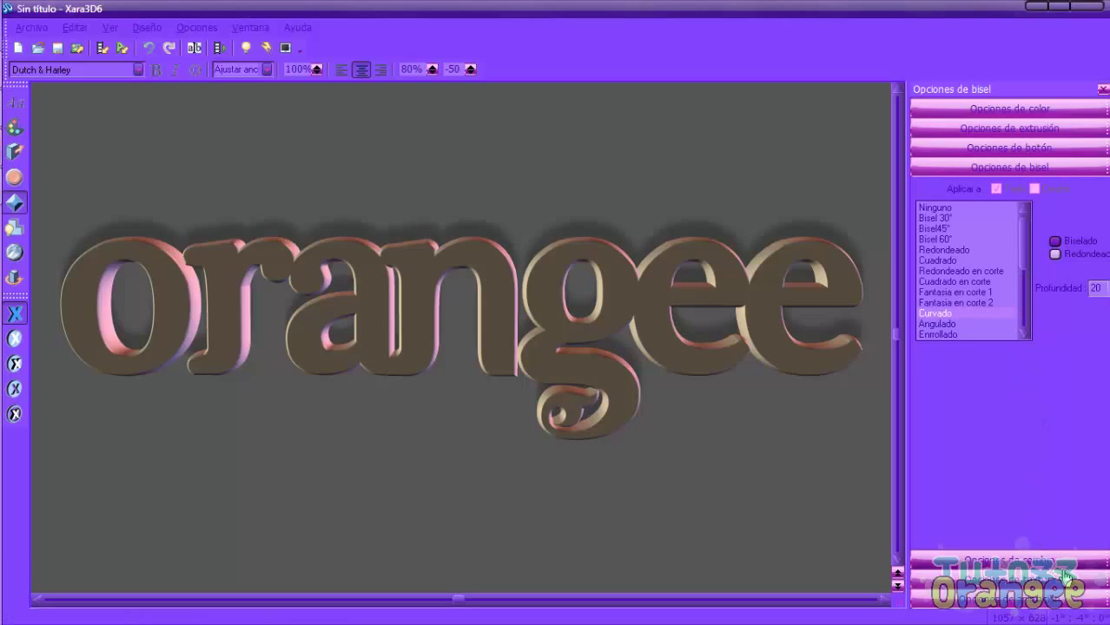
# Change the text color to the bright pink-red FF0371.
pyautogui.click(1060, 110)
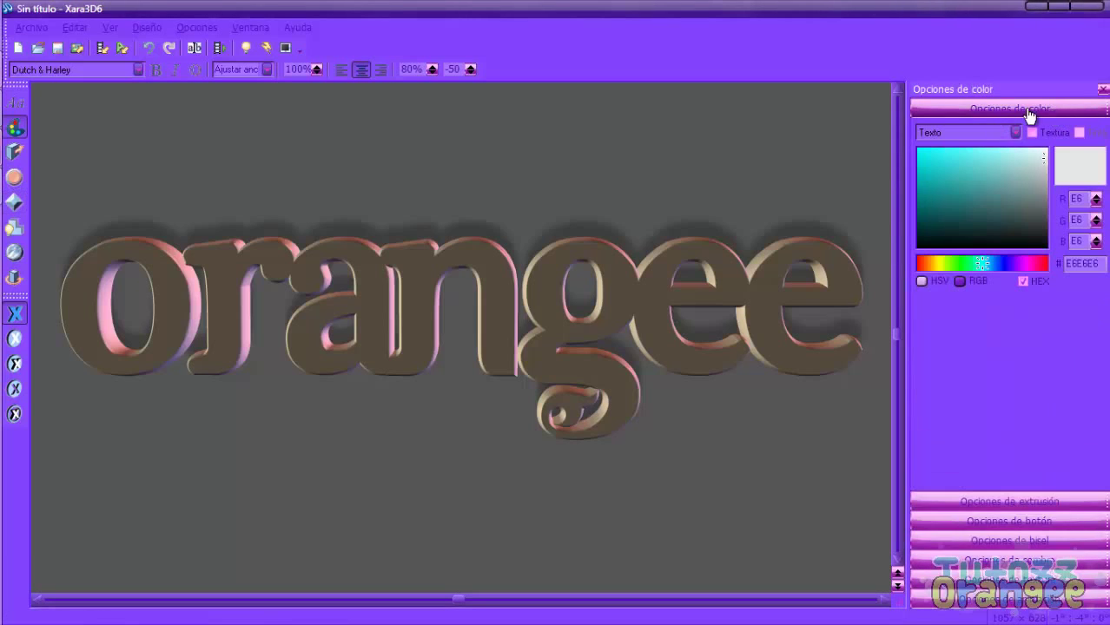
pyautogui.click(1027, 263)
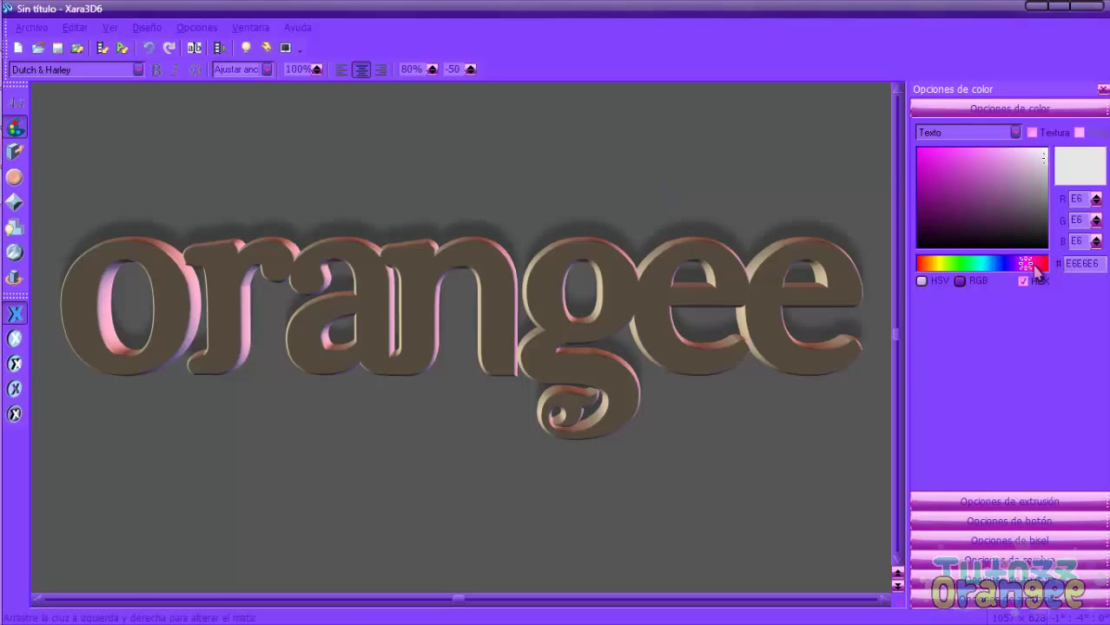
pyautogui.click(1038, 265)
pyautogui.click(979, 187)
pyautogui.click(924, 150)
pyautogui.click(920, 152)
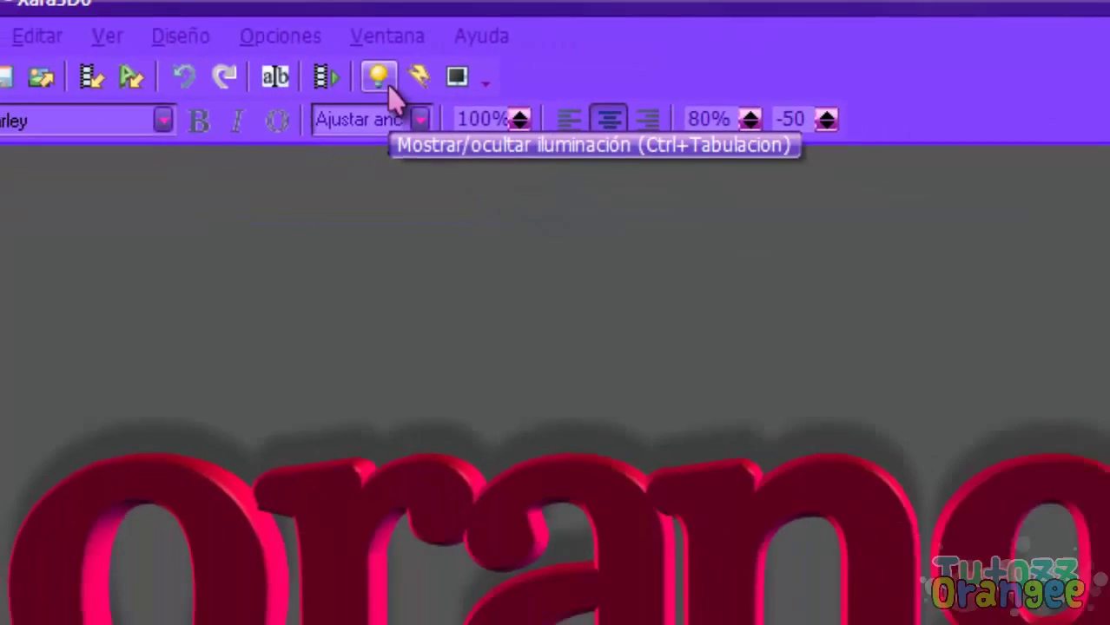
# Show and hide the lighting controls around the text twice.
pyautogui.click(570, 125)
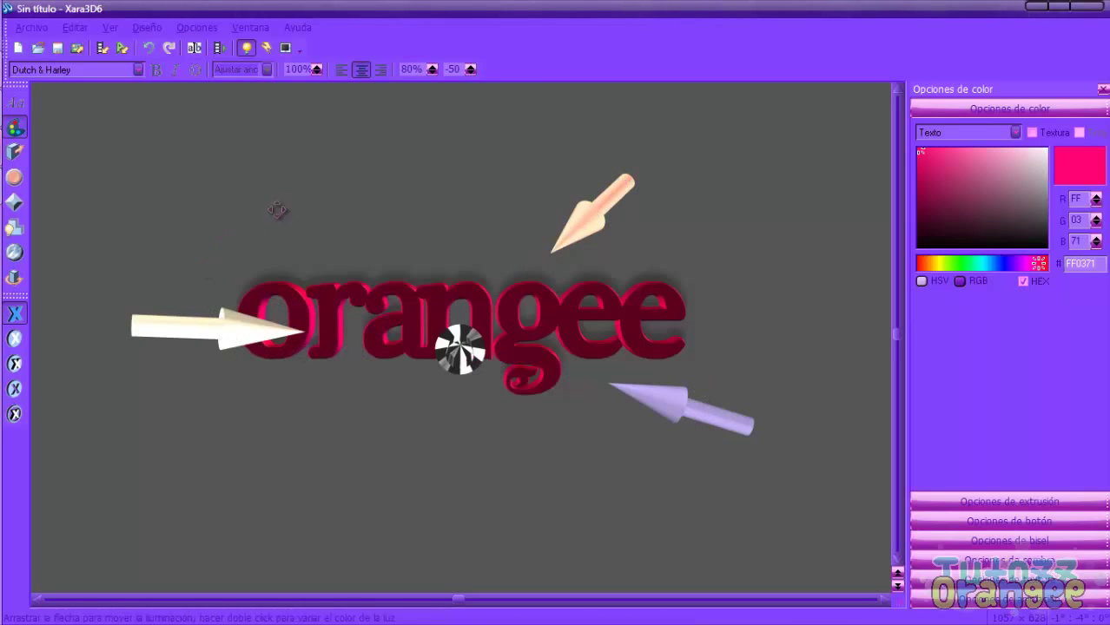
pyautogui.click(246, 50)
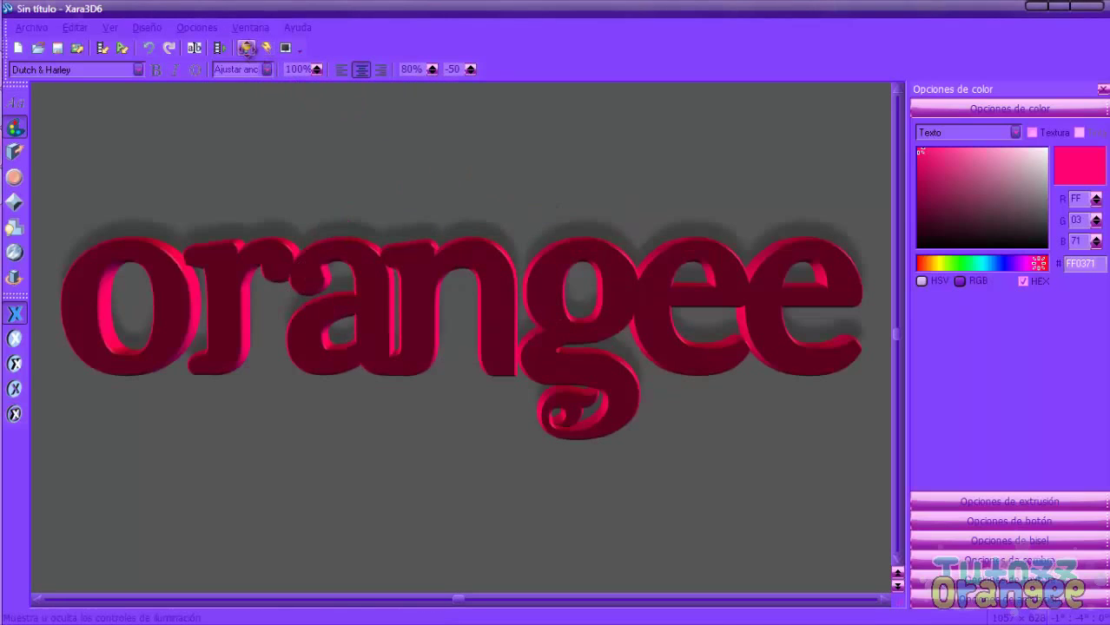
pyautogui.click(247, 50)
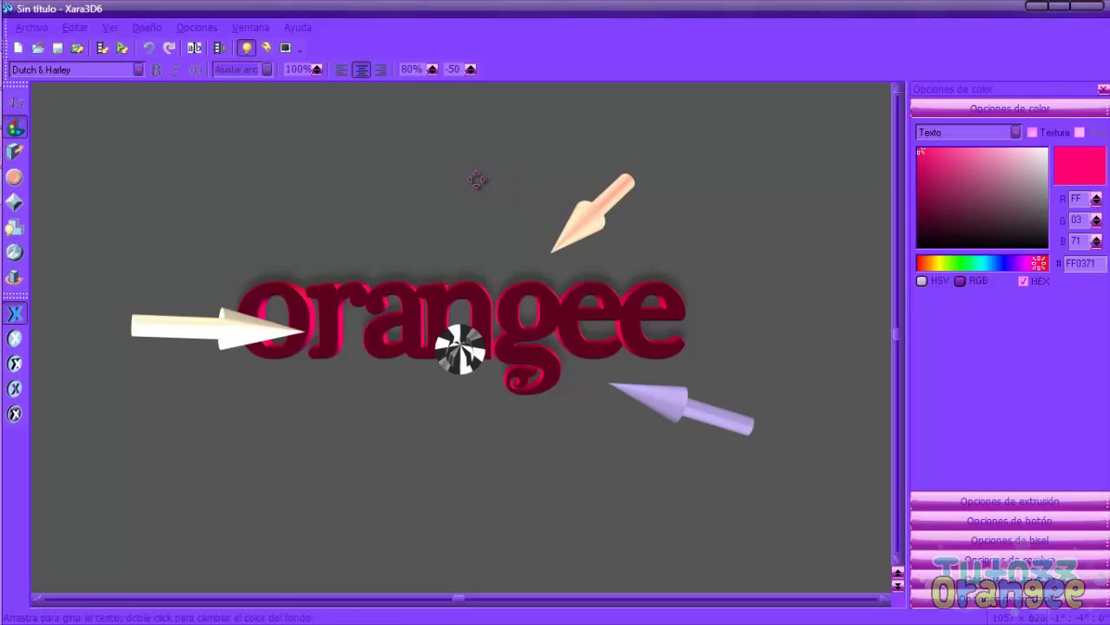
pyautogui.click(246, 49)
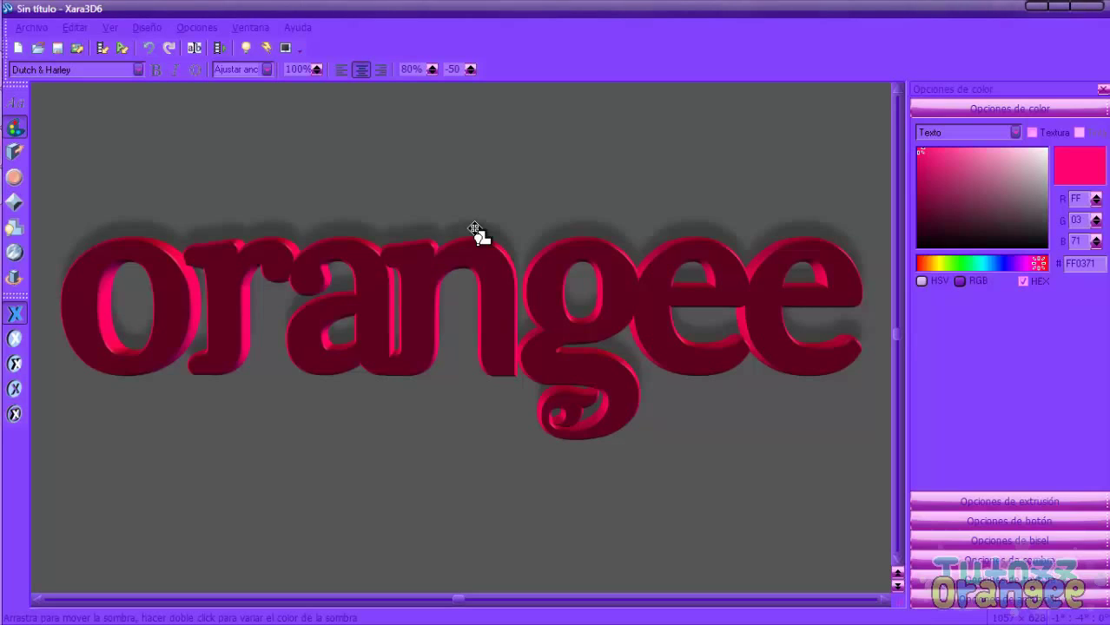
# Show the lighting controls and move the orange light's arrow around the text, bringing it behind the lettering near the "n".
pyautogui.click(246, 48)
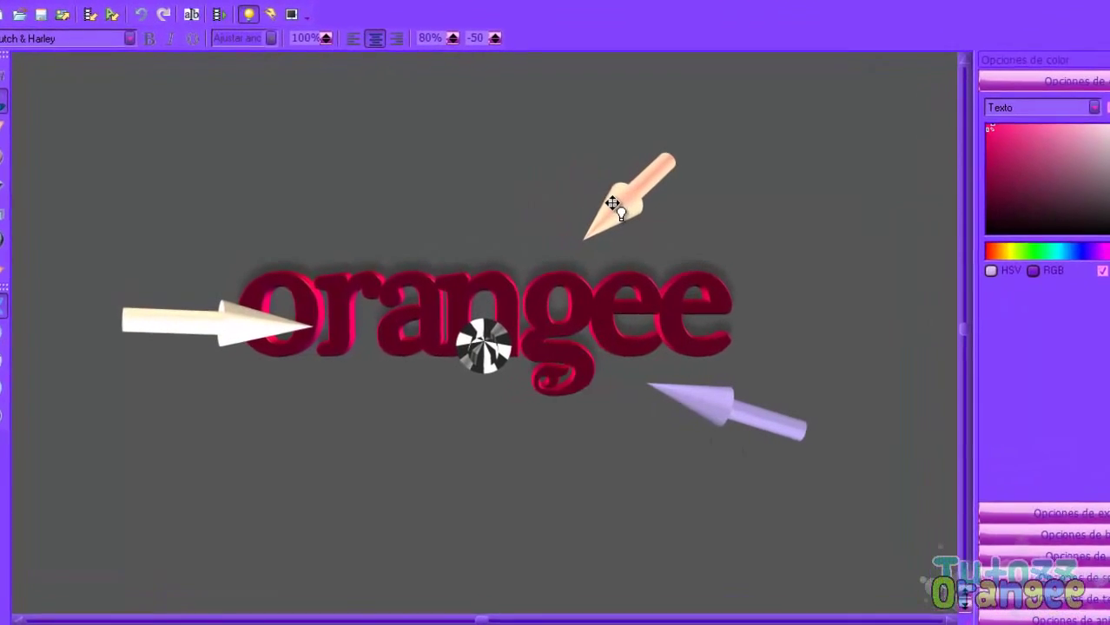
pyautogui.moveTo(606, 173); pyautogui.dragTo(561, 465)
pyautogui.moveTo(626, 489); pyautogui.dragTo(424, 178)
pyautogui.moveTo(624, 103); pyautogui.dragTo(638, 211)
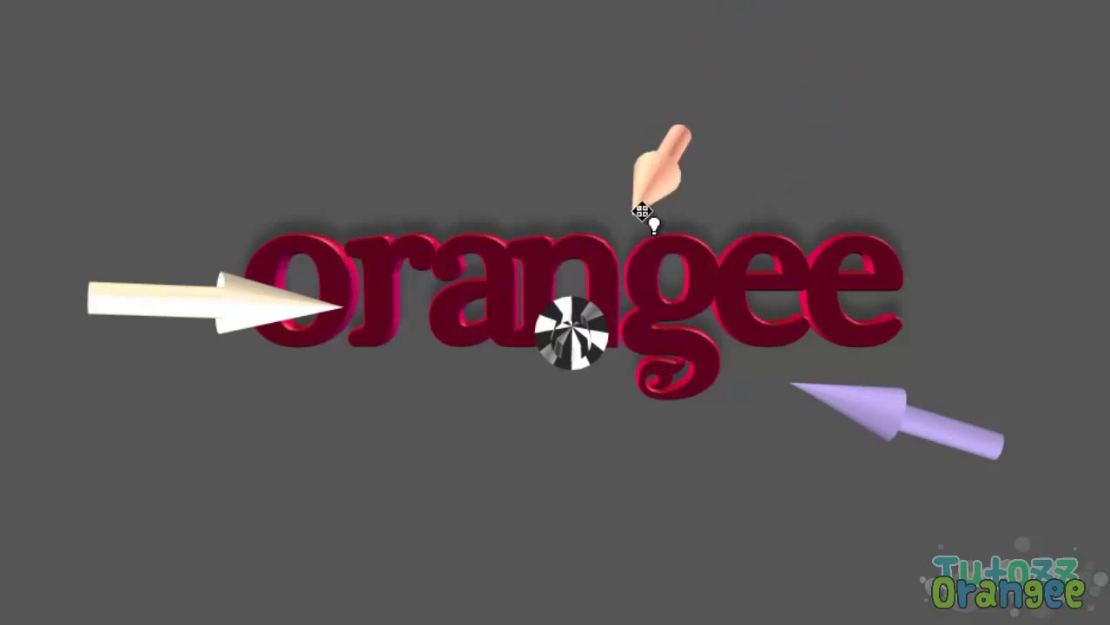
pyautogui.moveTo(597, 290); pyautogui.dragTo(576, 314)
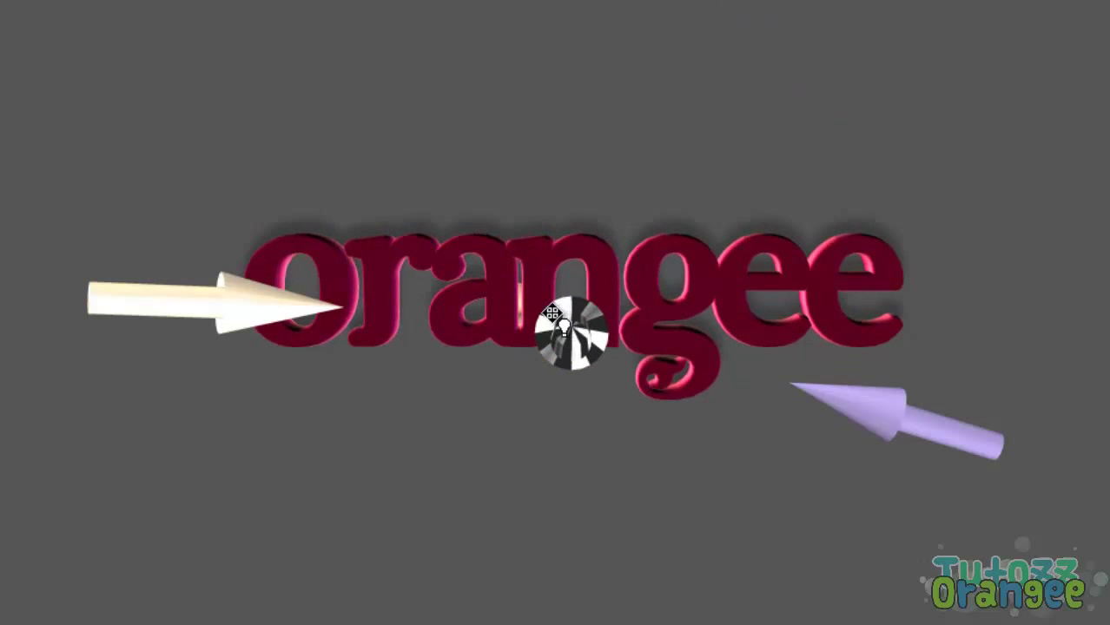